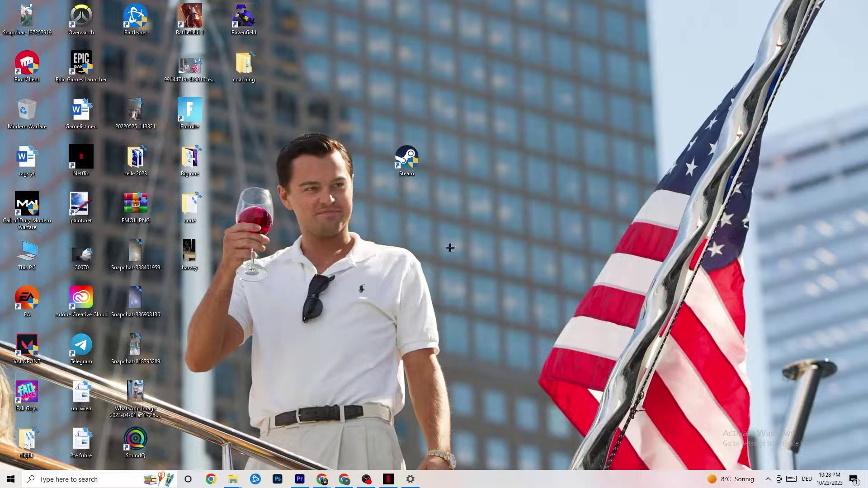
Launch Task Manager from the taskbar menu and maximize its window.
right_click(482, 485)
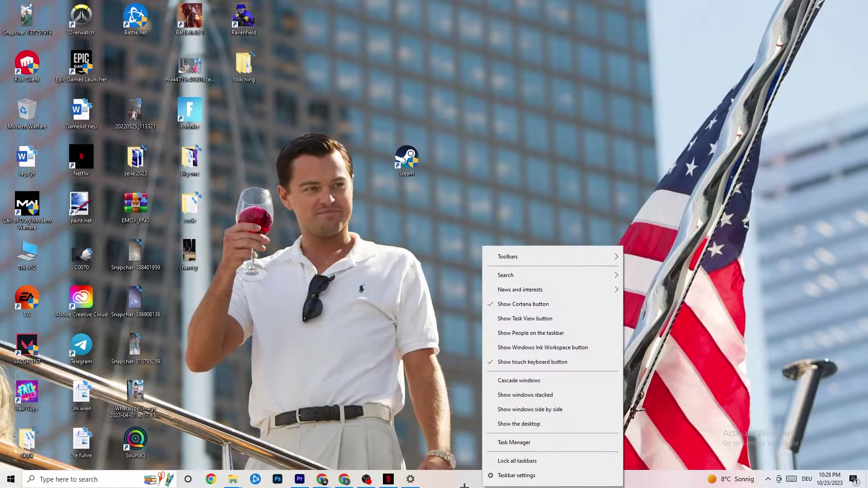
click(519, 443)
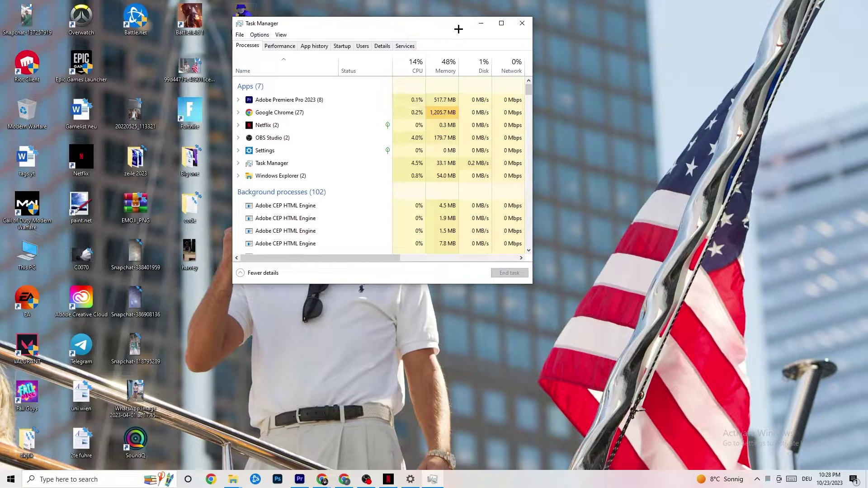
click(501, 23)
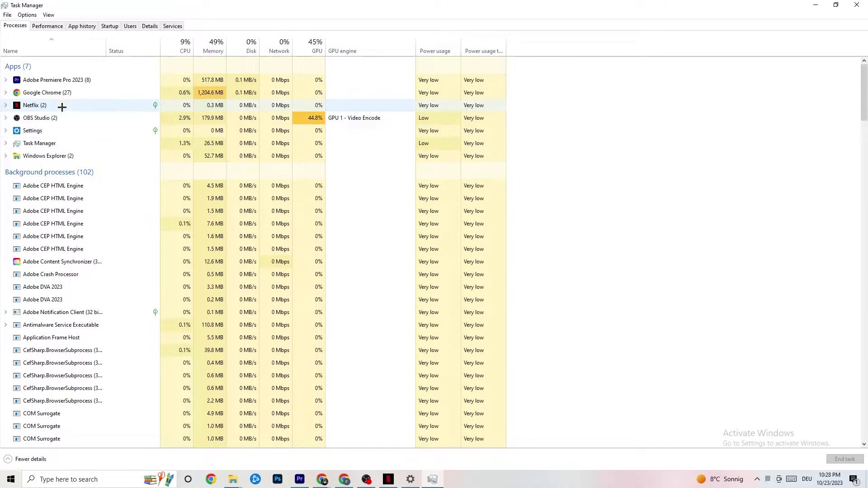
End the Google Chrome task, then switch to the Details per-process list.
right_click(62, 92)
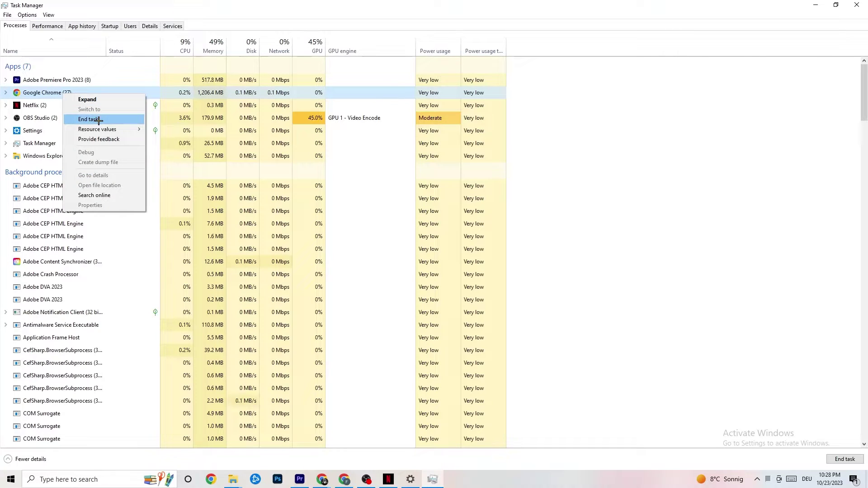
click(618, 108)
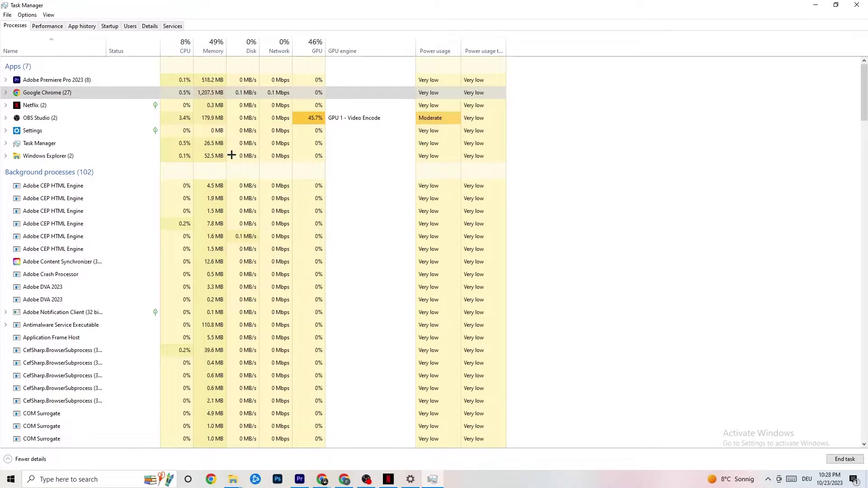
click(151, 25)
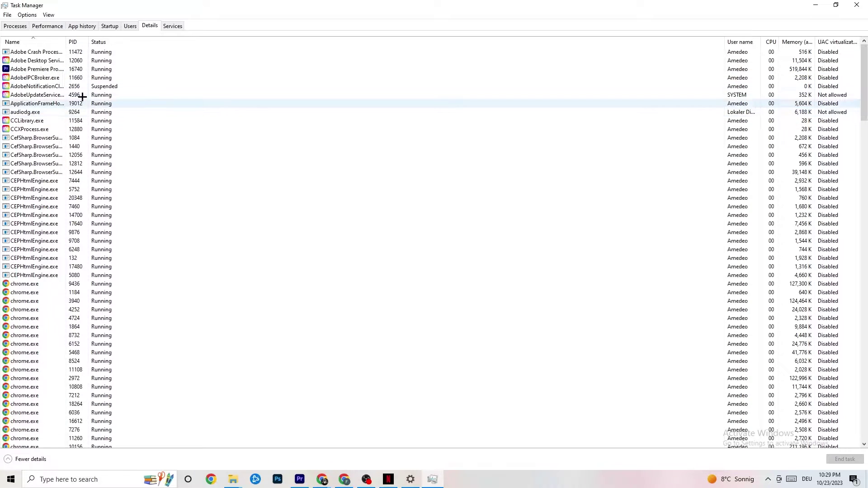
right_click(47, 71)
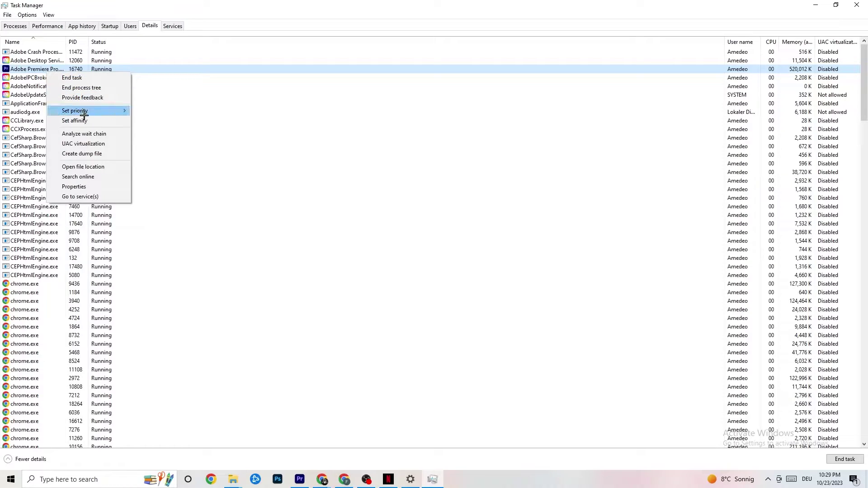
mouse_move(84, 115)
click(120, 108)
click(119, 107)
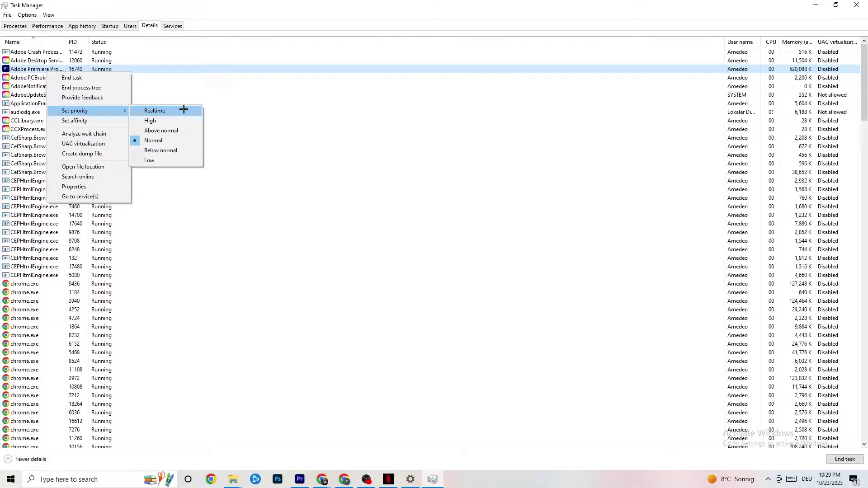
click(235, 94)
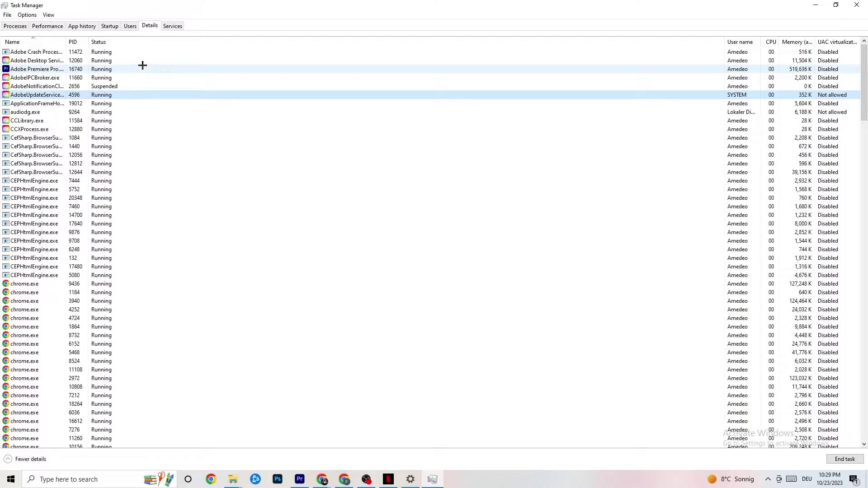
Review the Startup apps and Razer Synapse's options without changes, then close Task Manager.
click(110, 26)
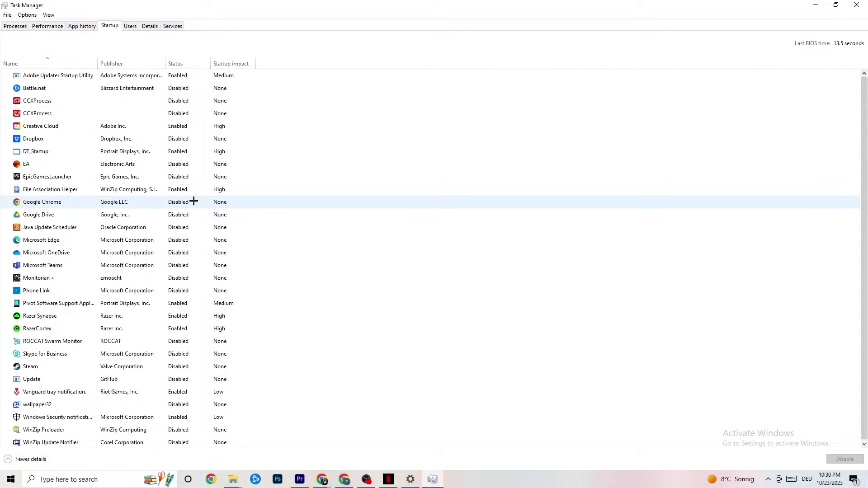
right_click(176, 317)
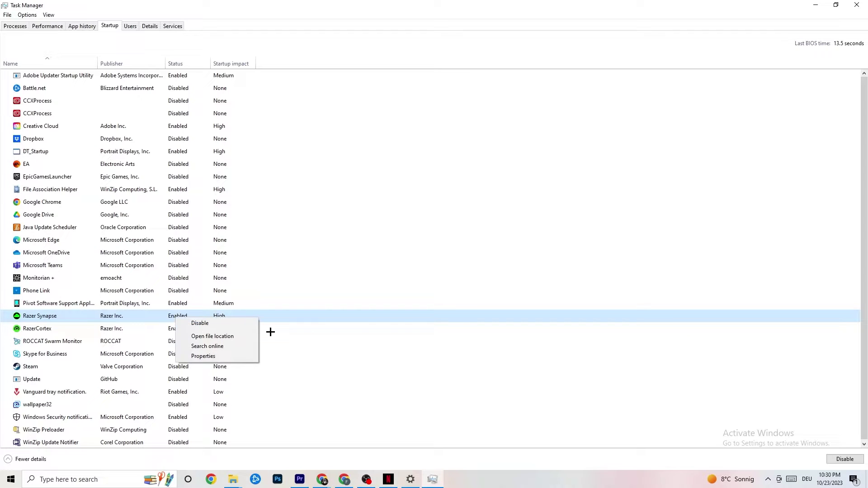
click(448, 45)
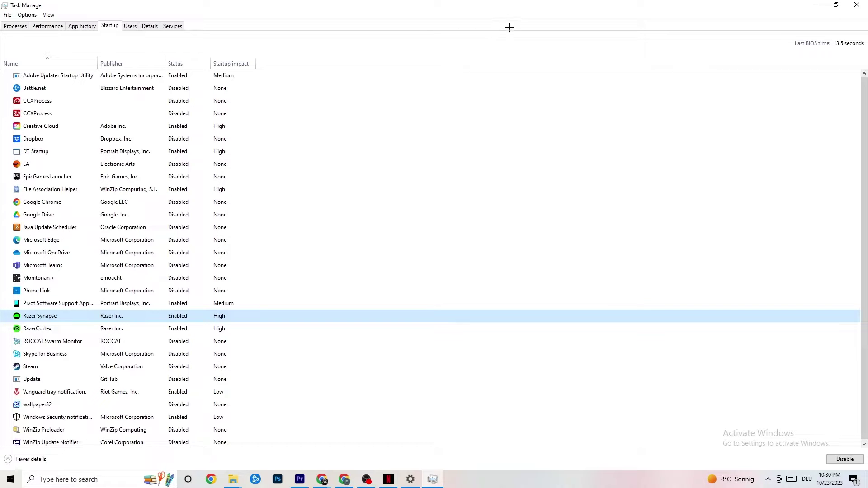
click(851, 4)
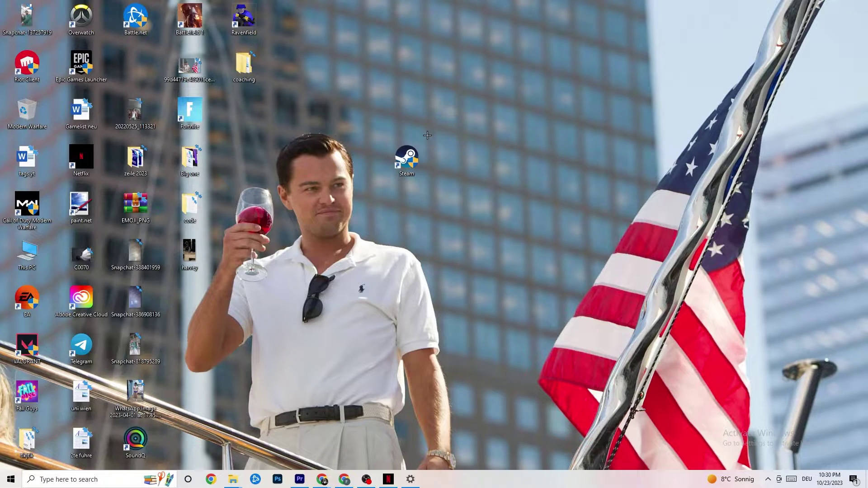
In System > Display settings, keep scaling at 100% and confirm 1920 × 1080 resolution.
click(9, 480)
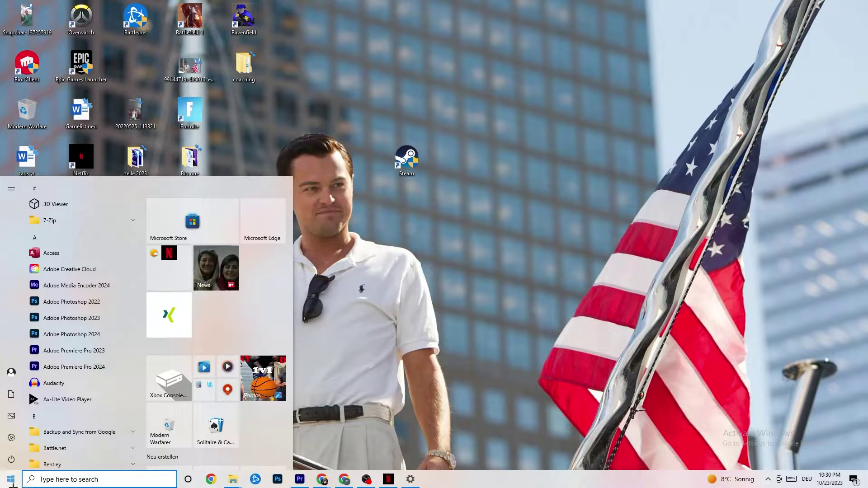
click(11, 437)
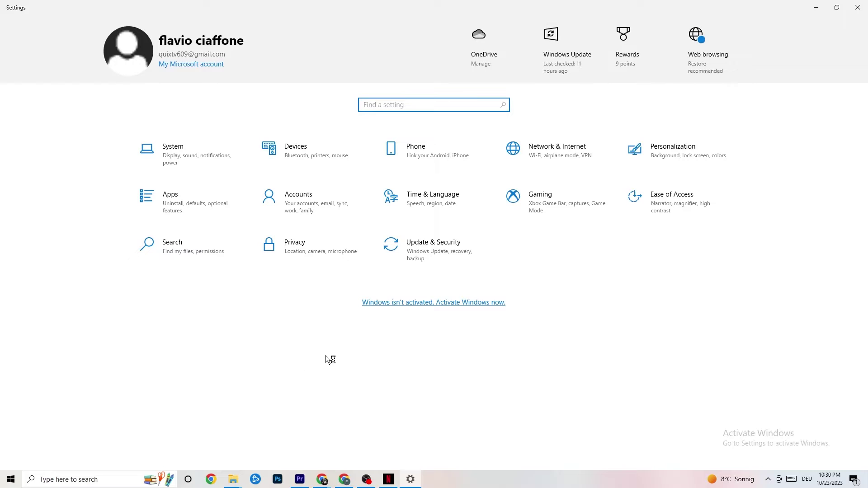
click(190, 153)
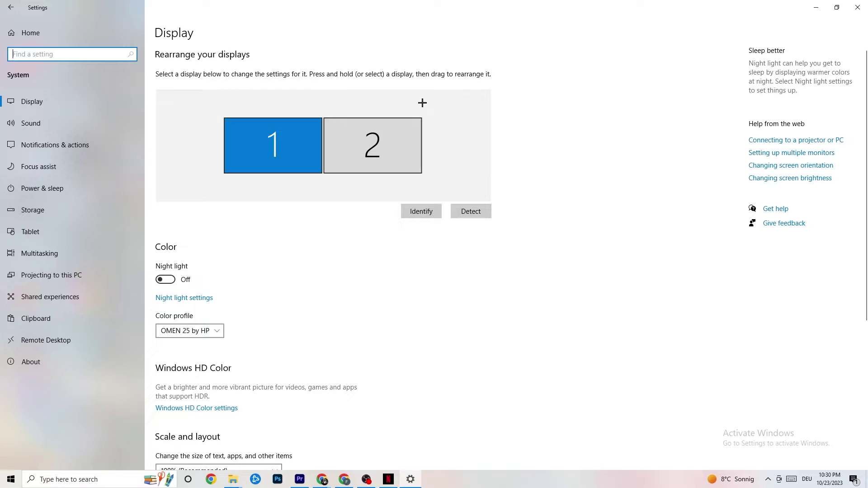
scroll(422, 103, down, 5)
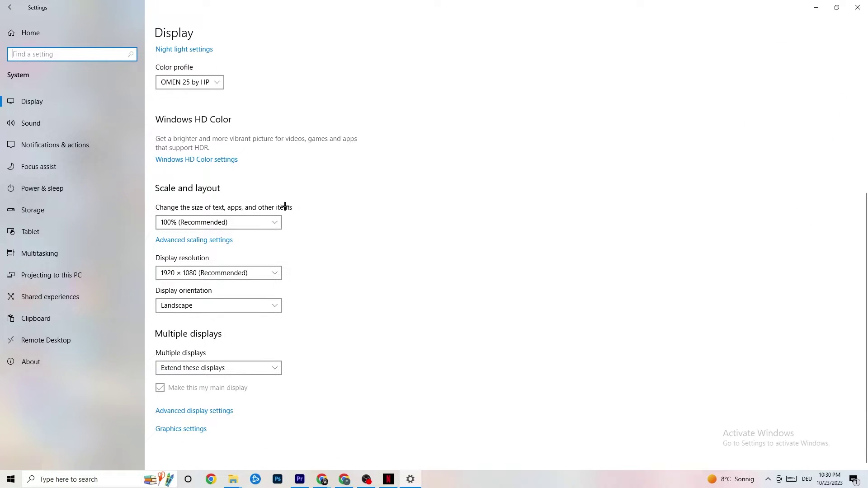
click(249, 220)
click(357, 180)
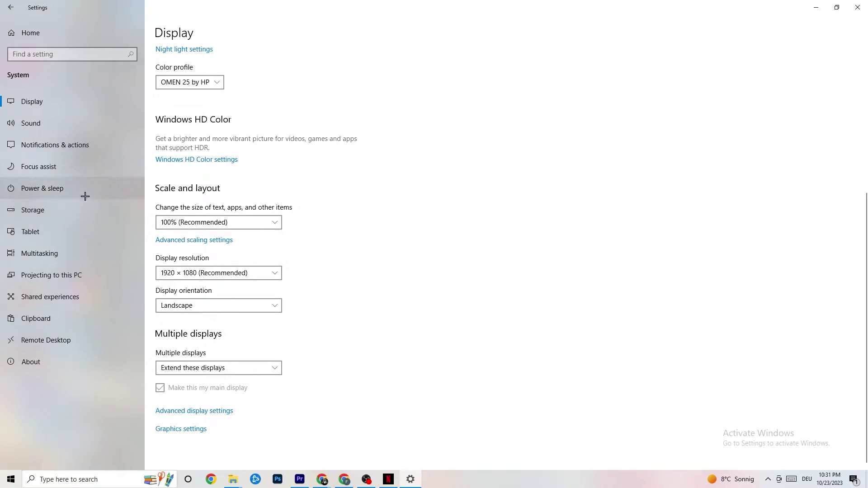
Review the power plans under Power & sleep's additional settings, leaving Balanced active.
click(55, 187)
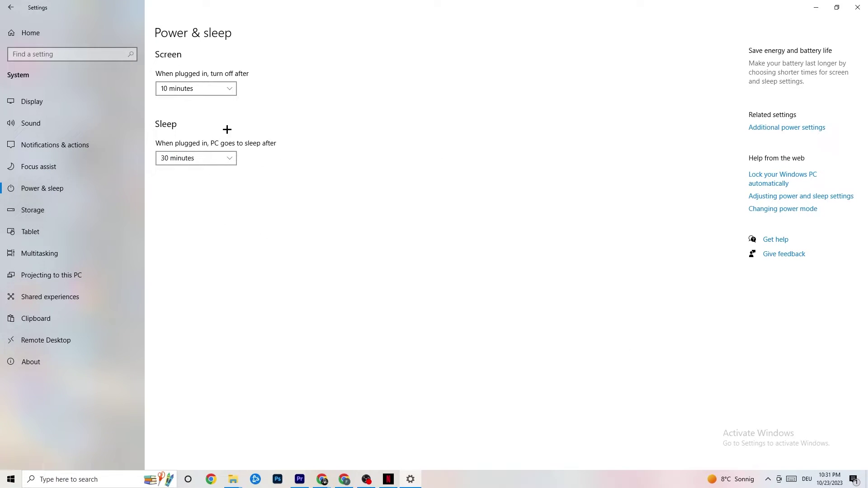
click(801, 127)
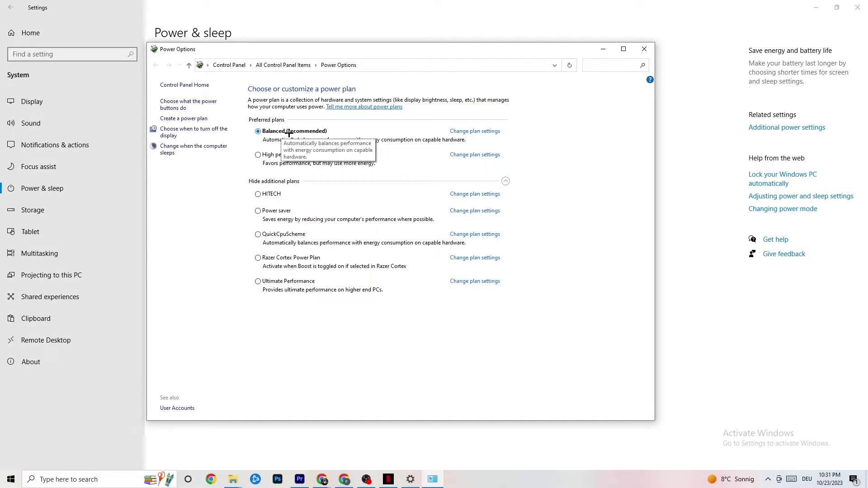
click(644, 49)
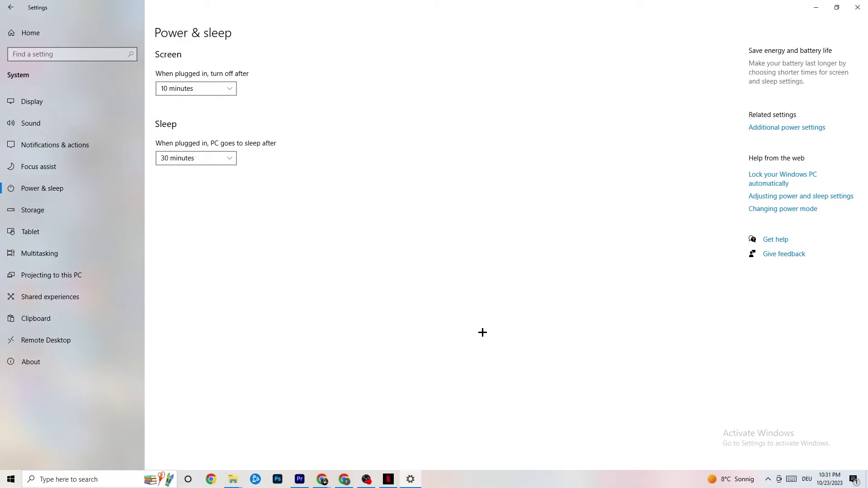
Confirm Storage Sense runs weekly and keep recycle-bin cleanup at 14 days.
click(66, 211)
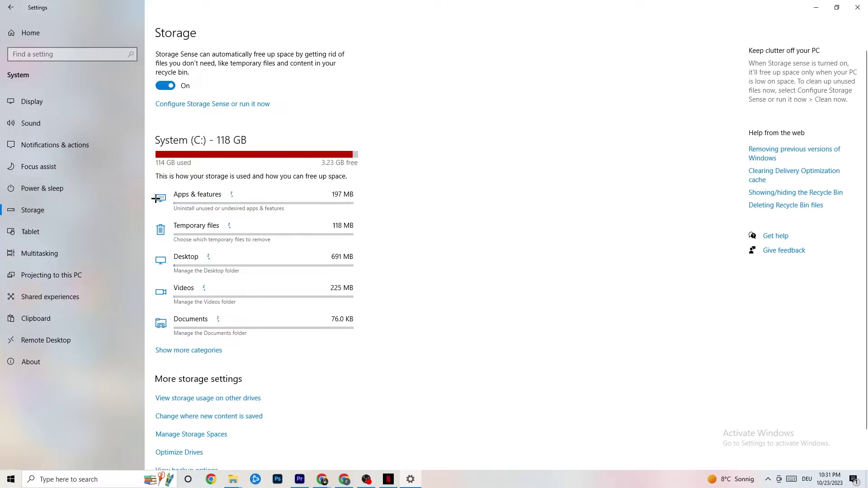
click(202, 104)
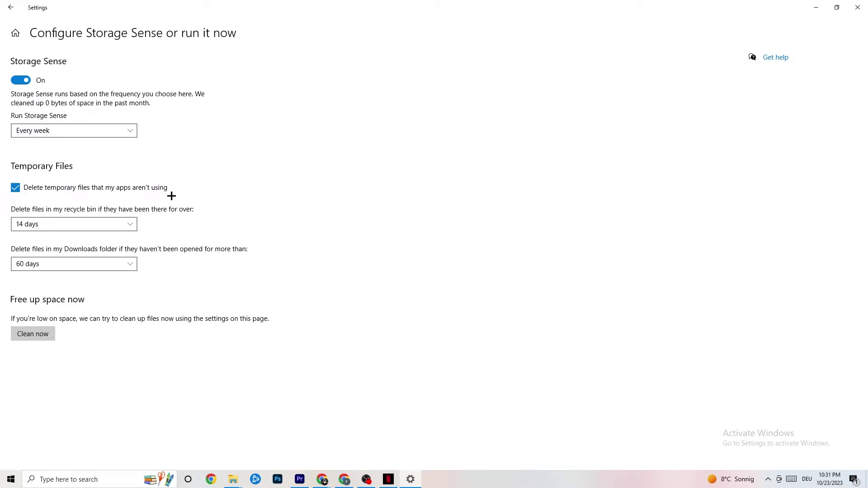
click(122, 225)
click(320, 180)
Review Xbox Game Bar under Gaming, then check Captures has background recording off.
click(9, 6)
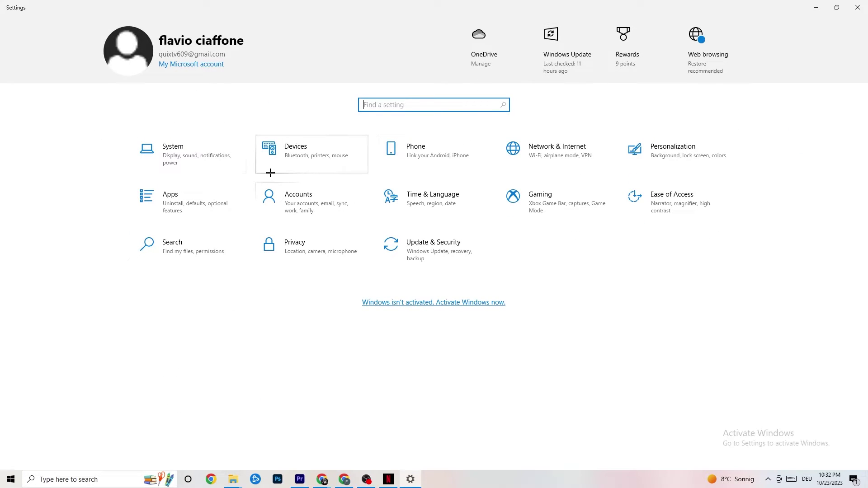
click(579, 206)
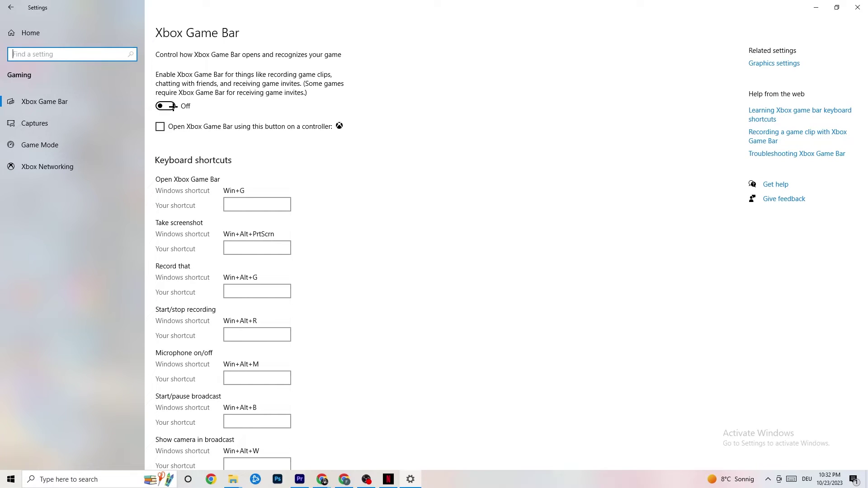
click(75, 130)
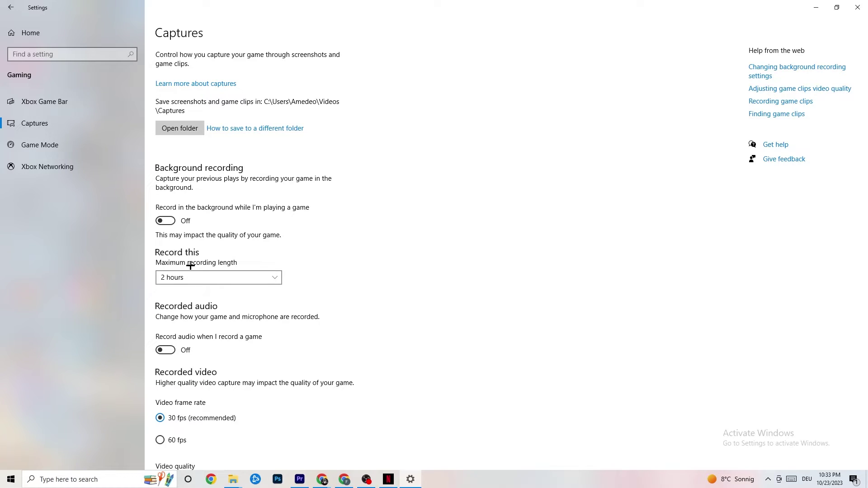
Verify the Game Mode toggle is On and return to the Settings home page.
click(80, 145)
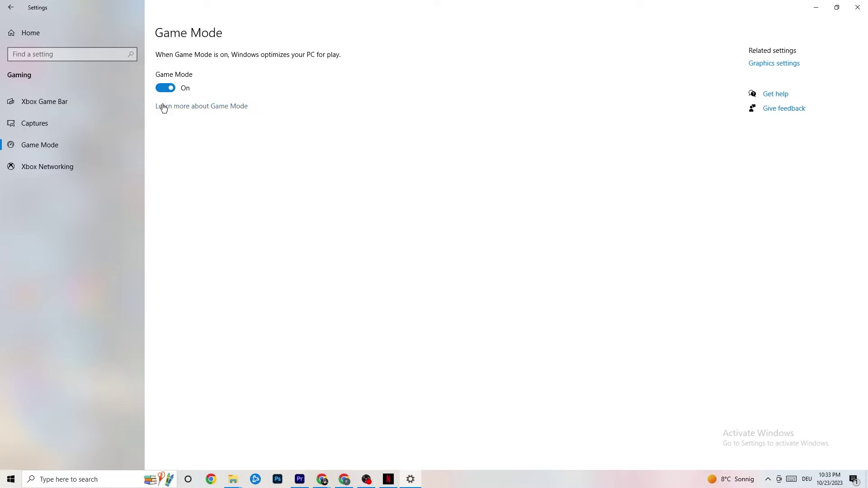
click(32, 32)
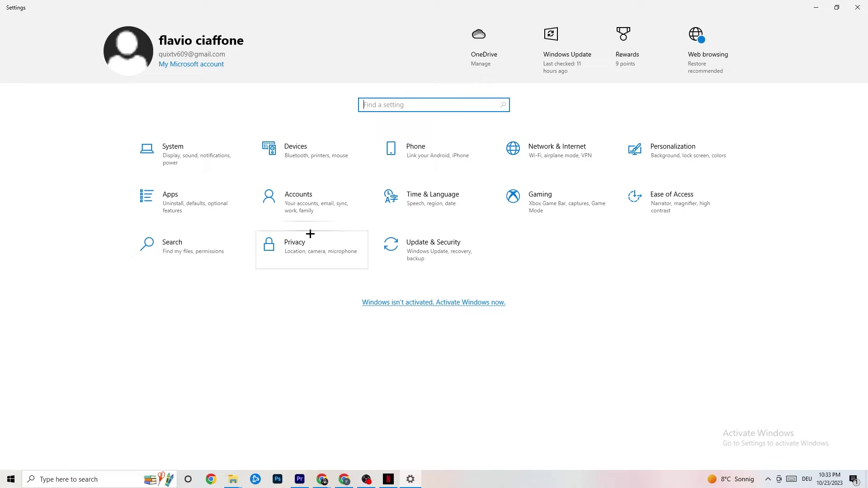
Check Troubleshoot and confirm Windows Update reports the PC up to date, then close Settings.
click(454, 258)
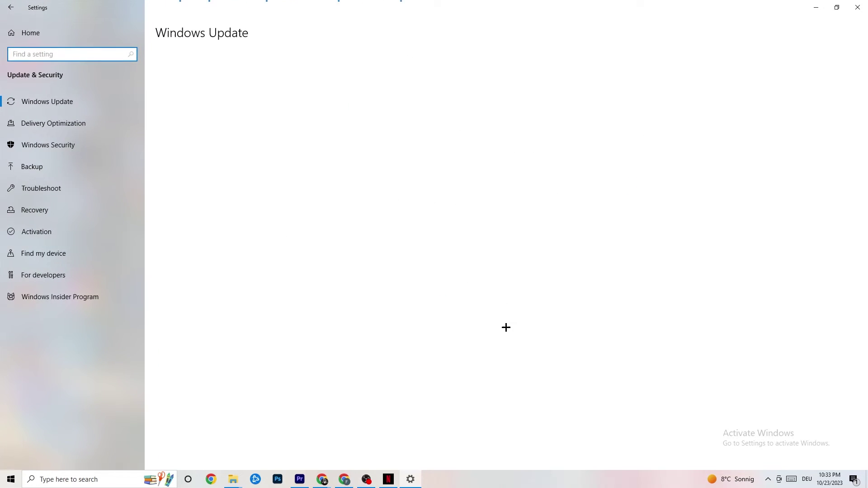
click(51, 181)
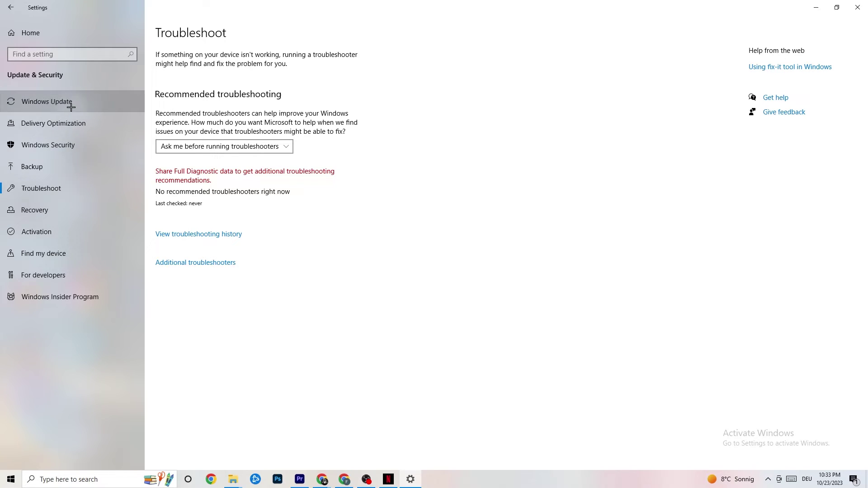
click(50, 102)
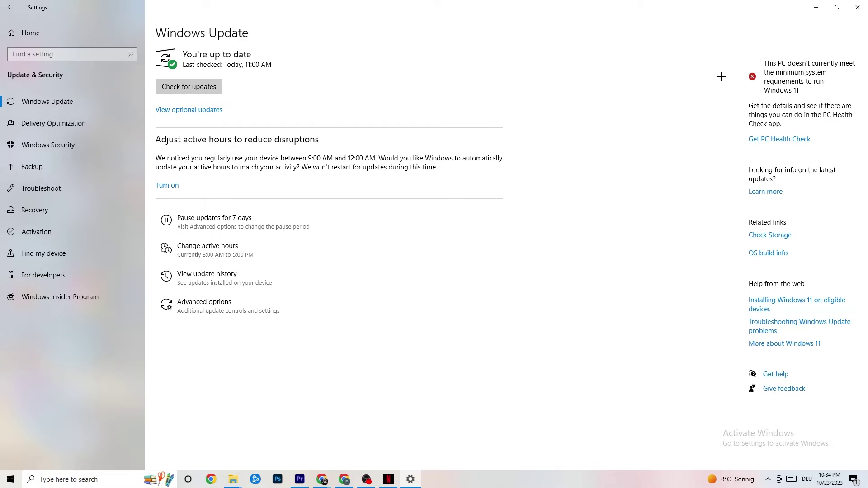
click(858, 7)
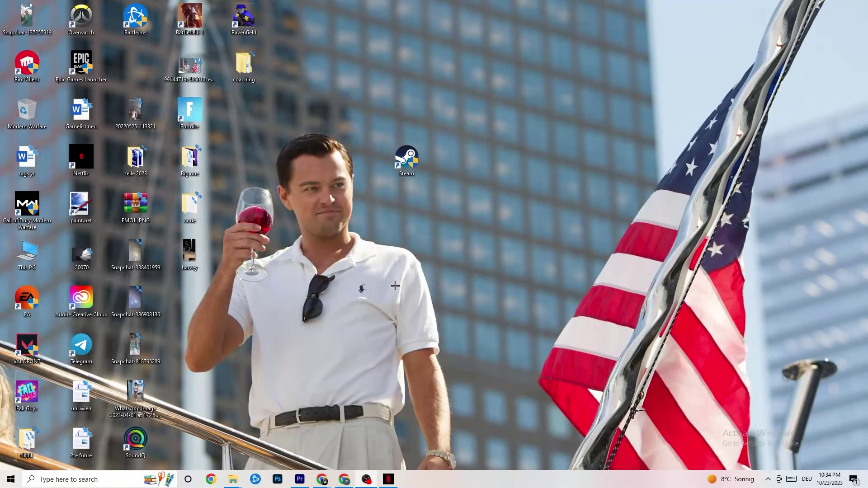